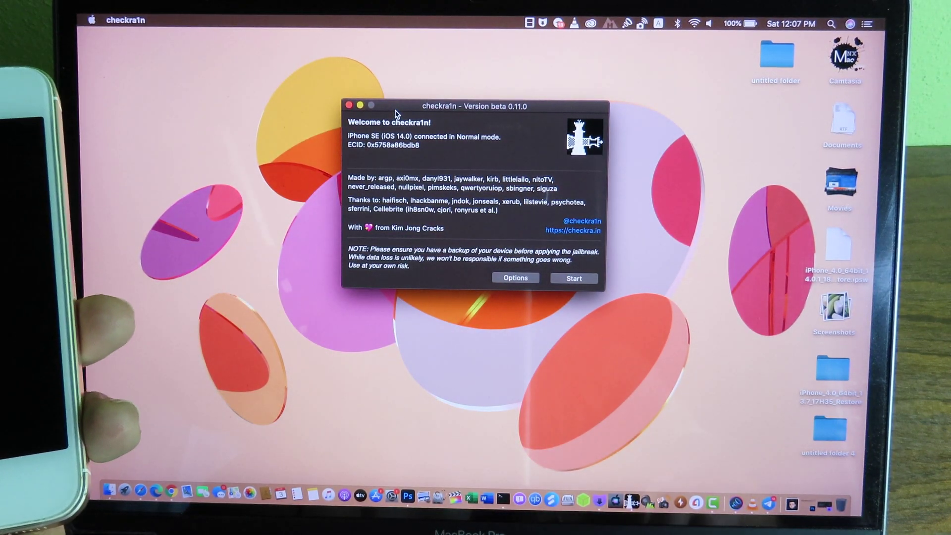
Start the checkra1n jailbreak and put the connected iPhone SE into recovery mode
click(574, 279)
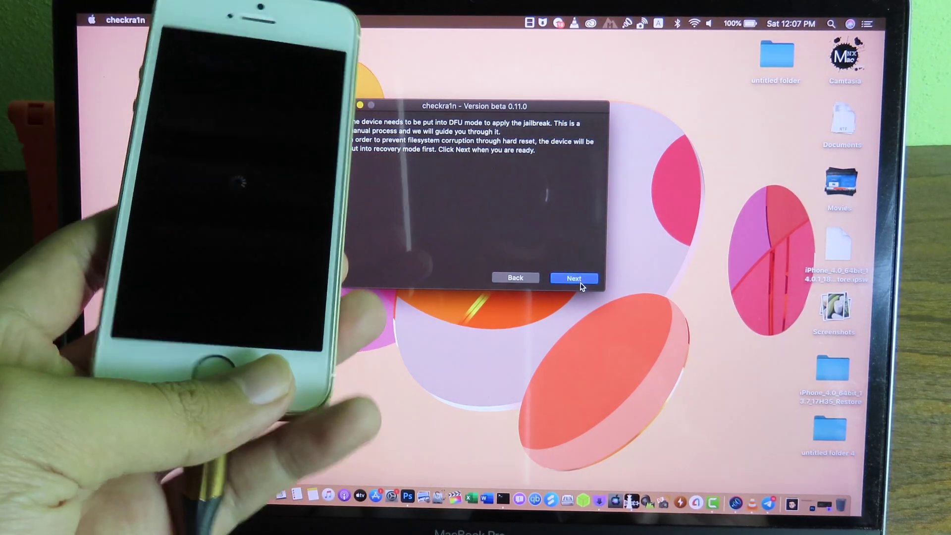
click(580, 283)
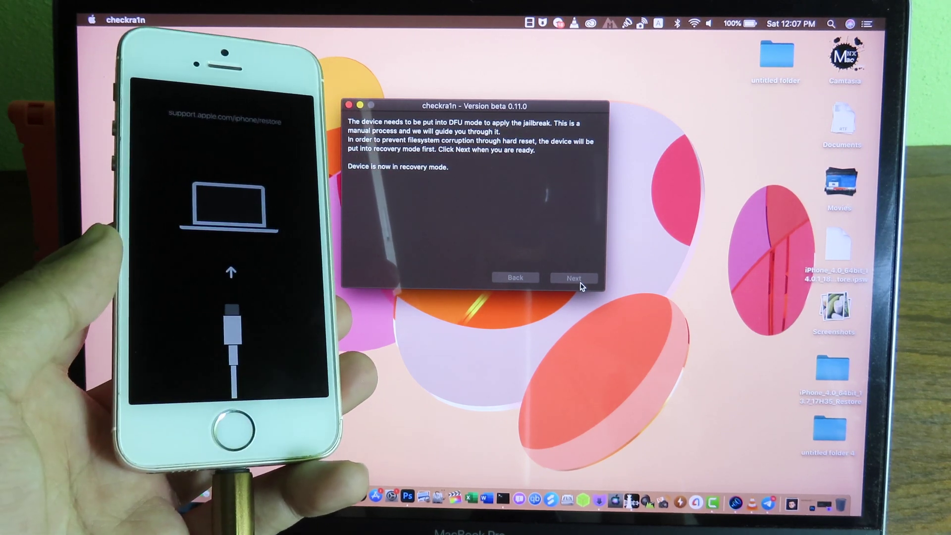
Advance to the DFU instructions and begin the timed Top-and-Home button sequence
click(580, 284)
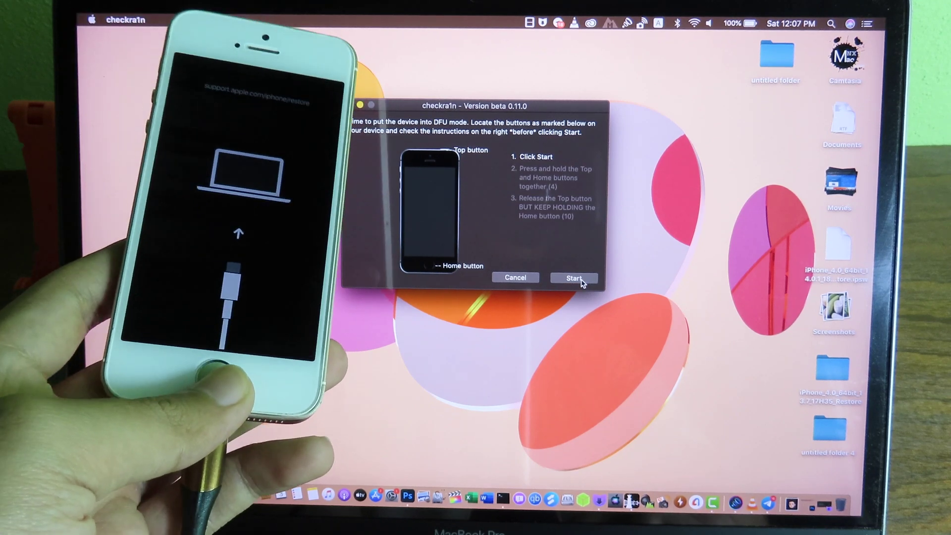
click(581, 280)
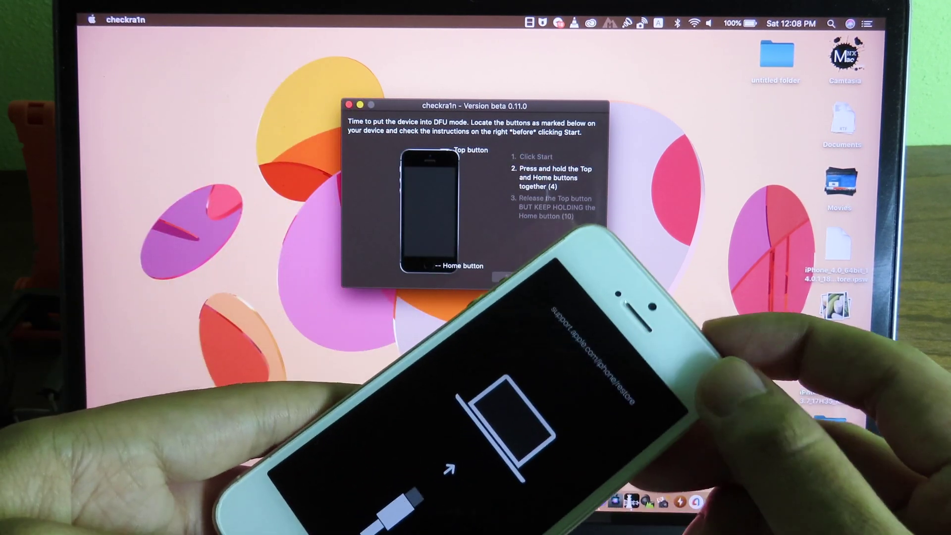